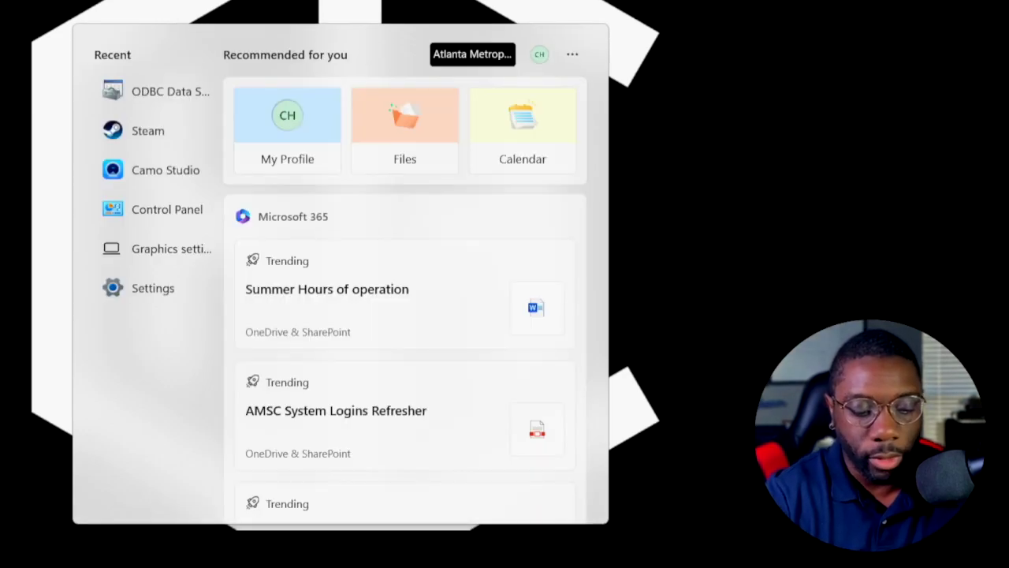
Step: Search 'odbc' in Start and launch ODBC Data Sources (64-bit)
{"action": "type", "text": "odbc"}
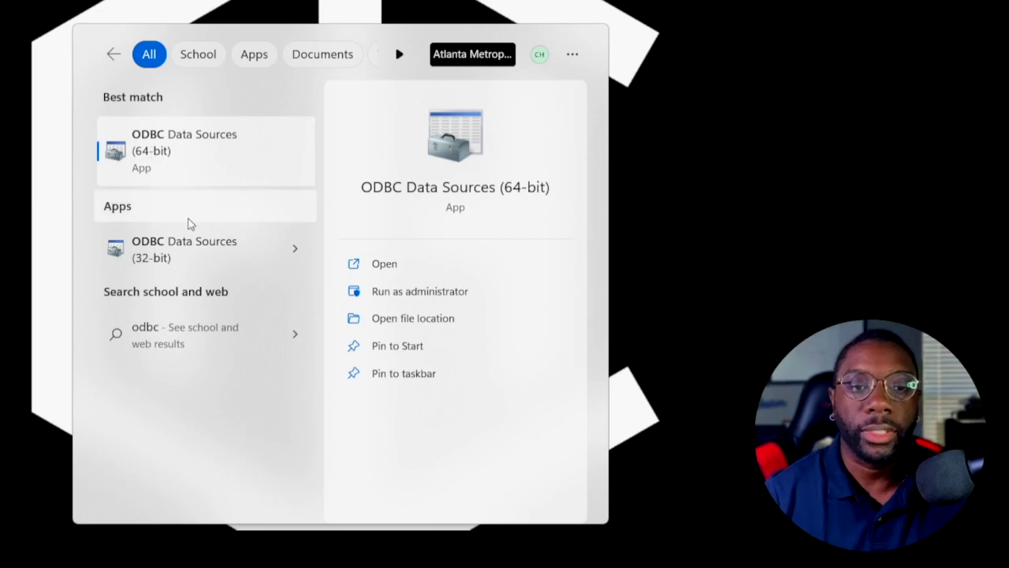
{"action": "left_click", "coordinate": [196, 162]}
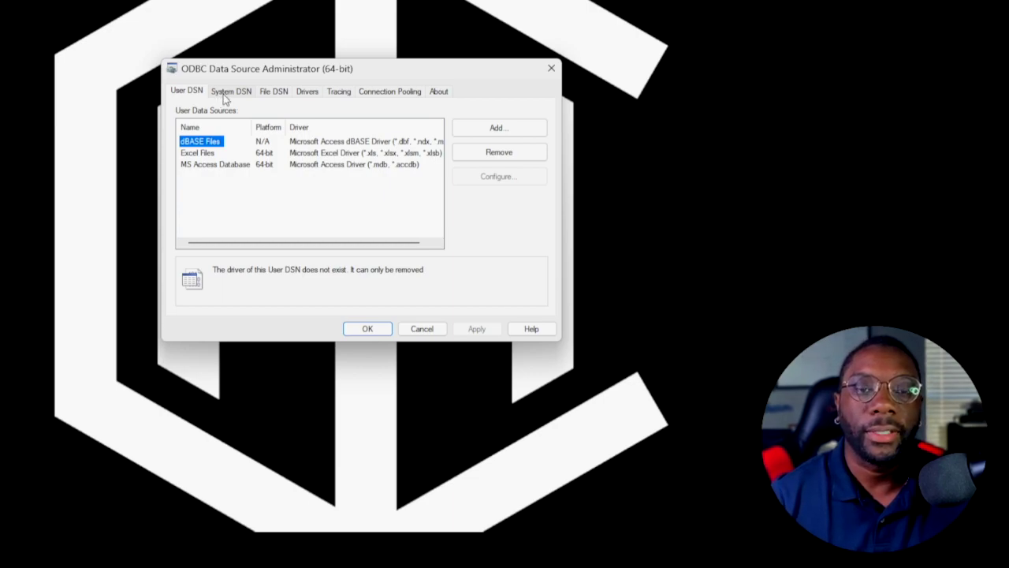
Step: Add a new System DSN using ODBC Driver 17 for SQL Server
{"action": "left_click", "coordinate": [226, 93]}
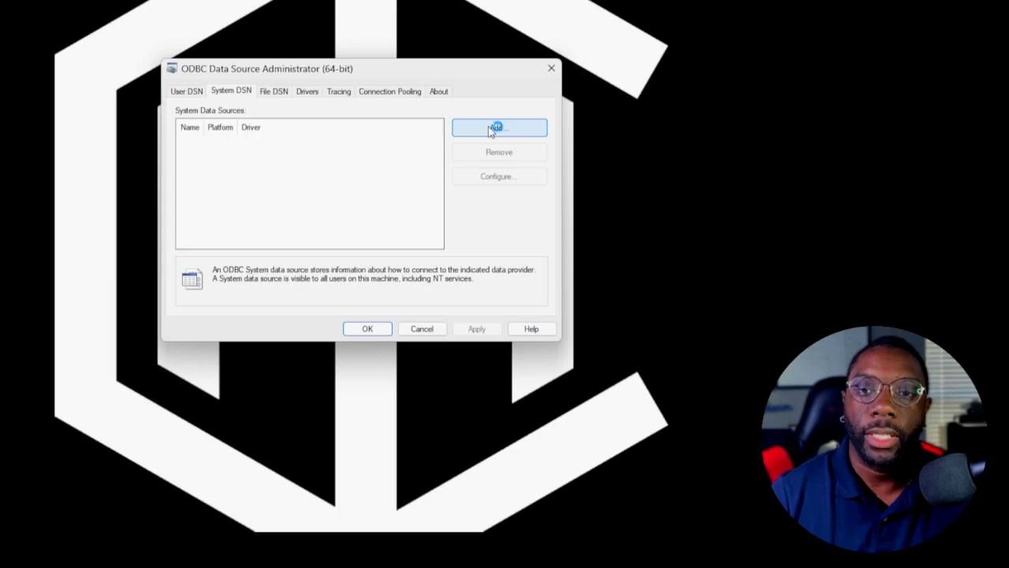
{"action": "left_click", "coordinate": [490, 131]}
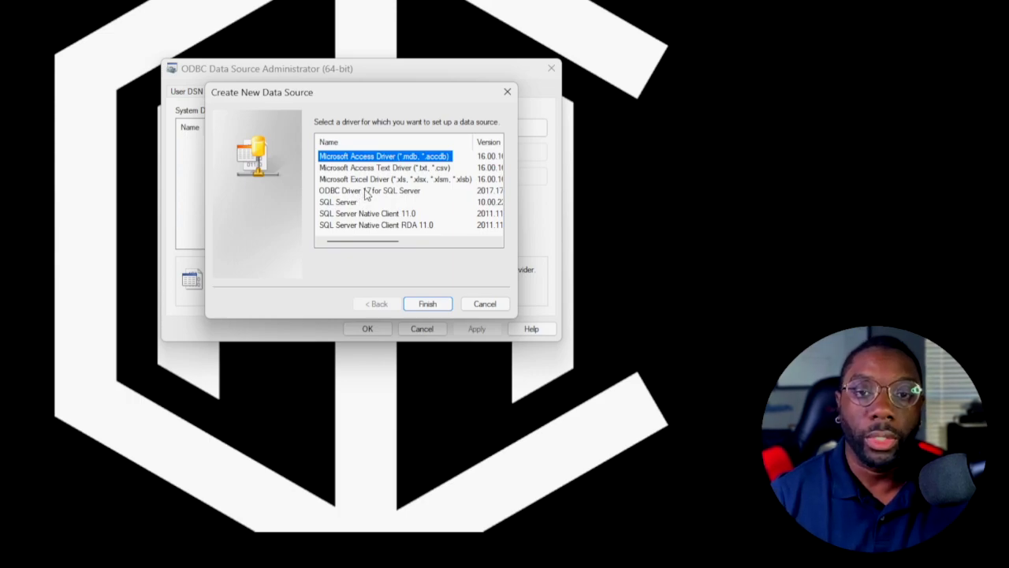
{"action": "left_click", "coordinate": [366, 192]}
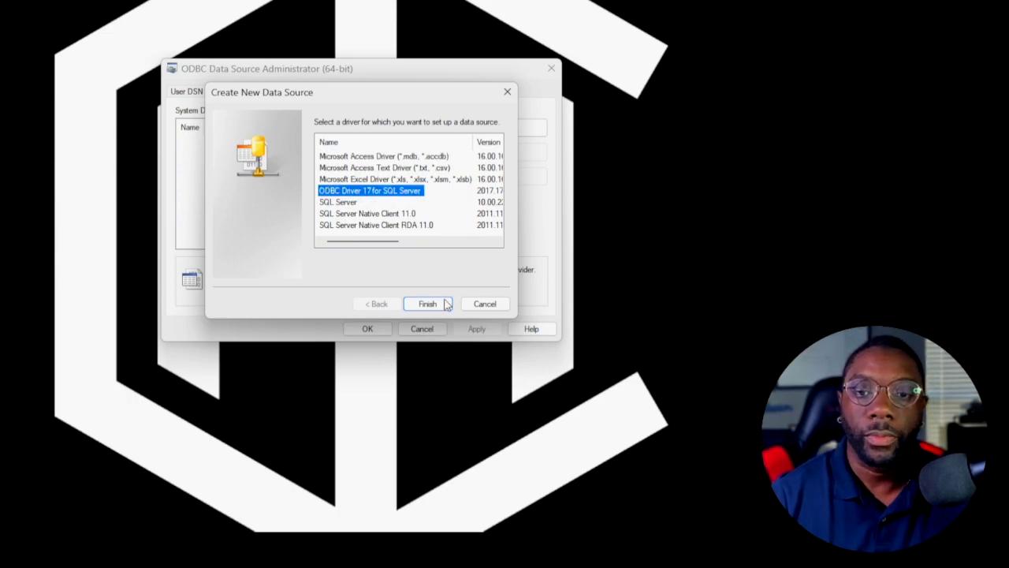
{"action": "left_click", "coordinate": [445, 304]}
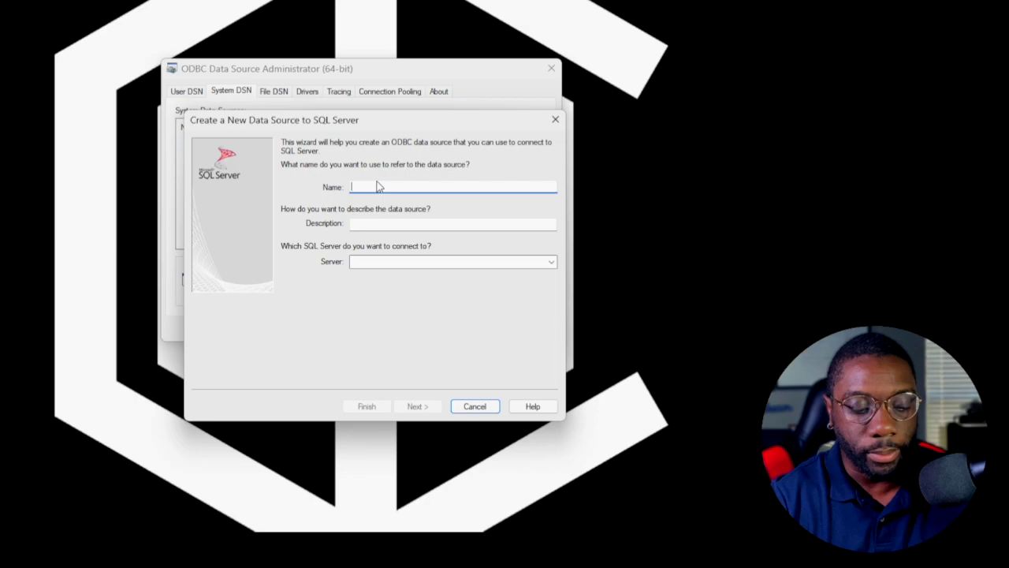
Step: Name the data source 'ODBC Test' with server 'buddygamin' and continue to authentication
{"action": "type", "text": "ODBC"}
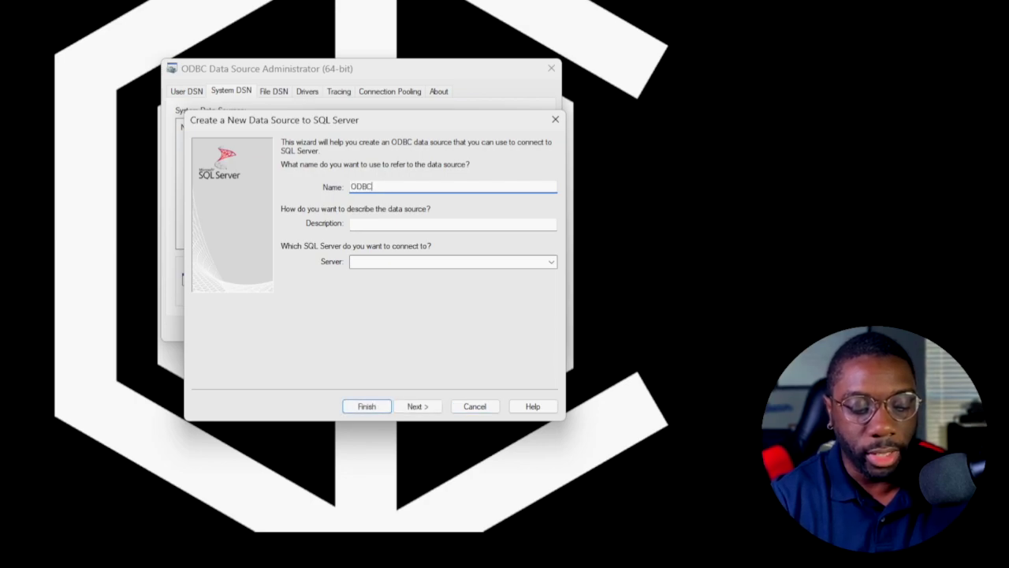
{"action": "type", "text": " Test"}
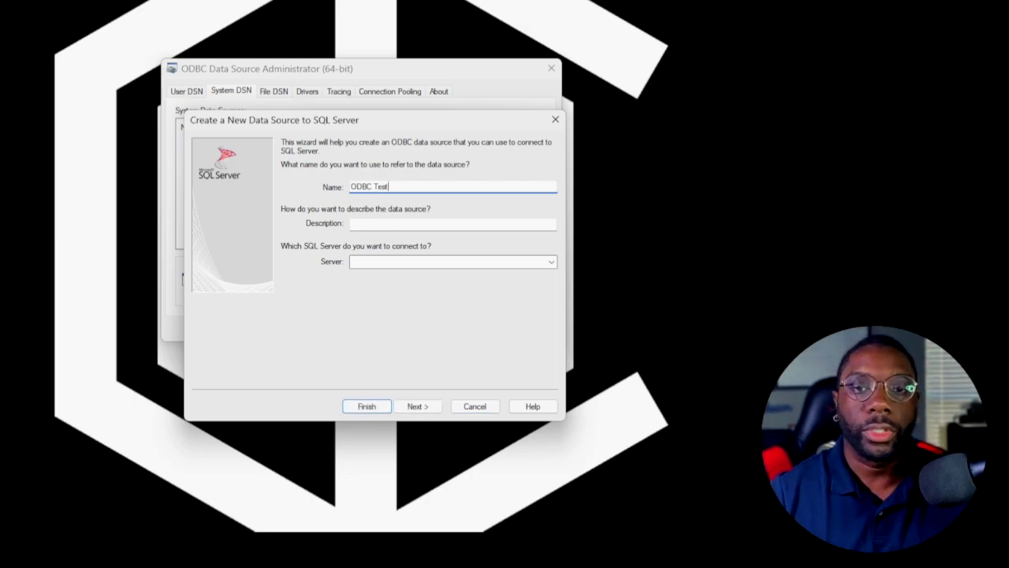
{"action": "left_click", "coordinate": [440, 264]}
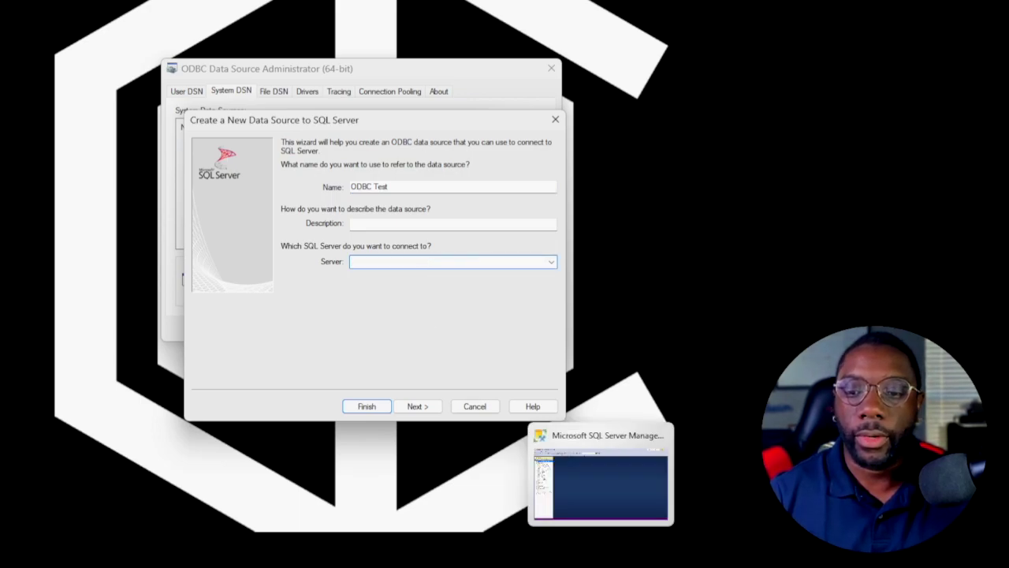
{"action": "type", "text": "buddygamingpc"}
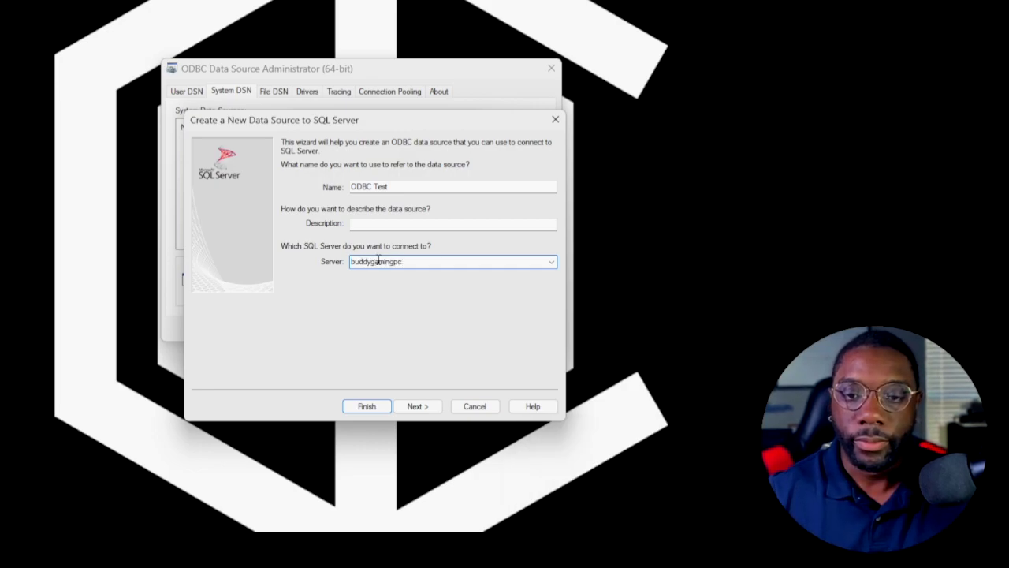
{"action": "left_click", "coordinate": [417, 406]}
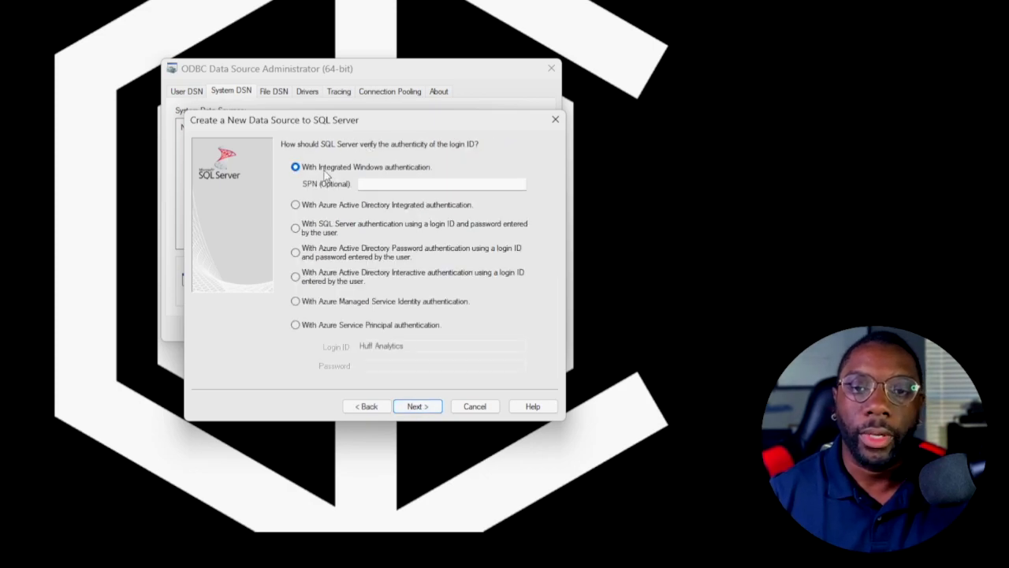
Step: Keep Windows authentication and the default database, advancing to the language and logging page
{"action": "left_click", "coordinate": [419, 408]}
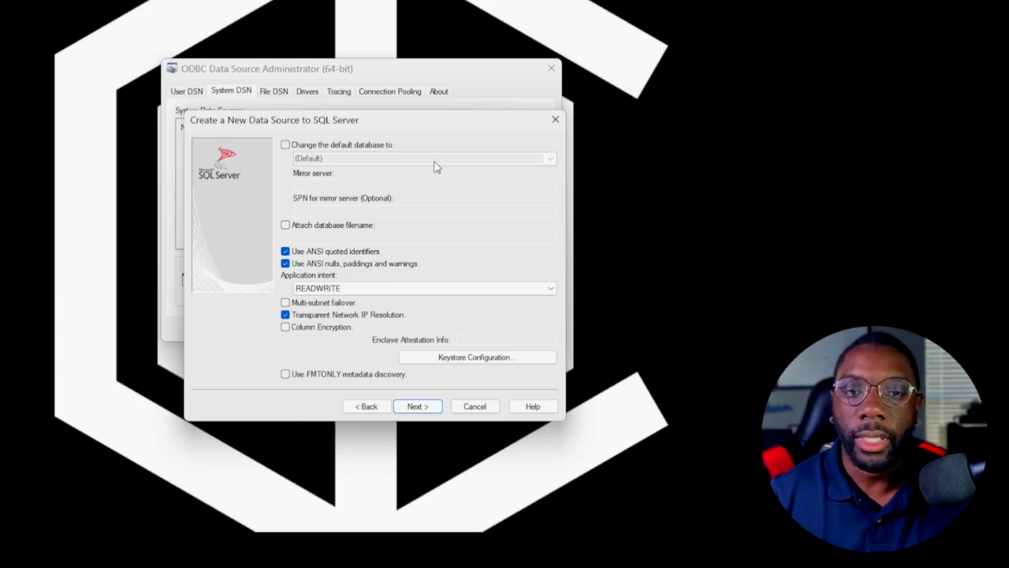
{"action": "left_click", "coordinate": [286, 145]}
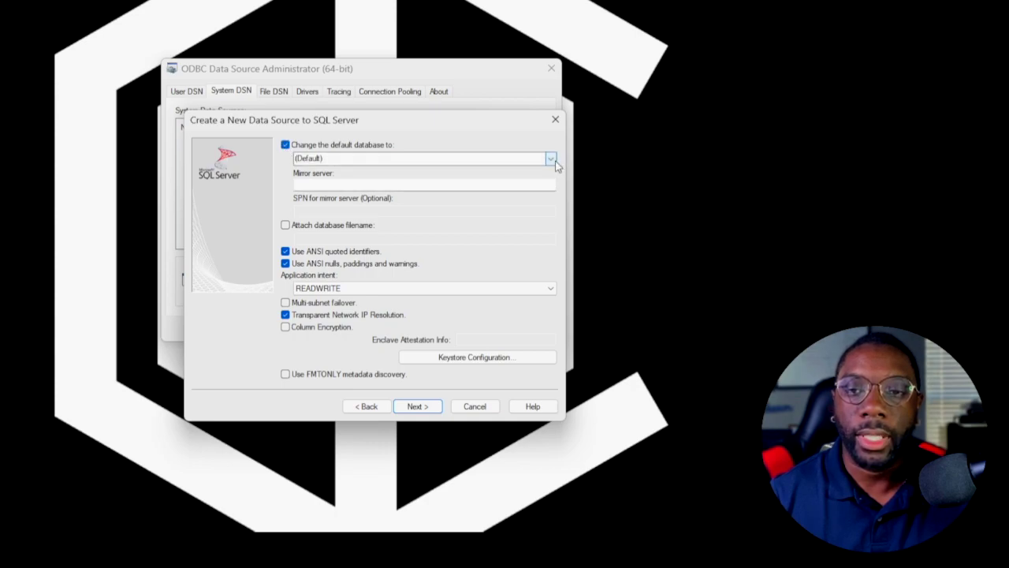
{"action": "left_click", "coordinate": [550, 158]}
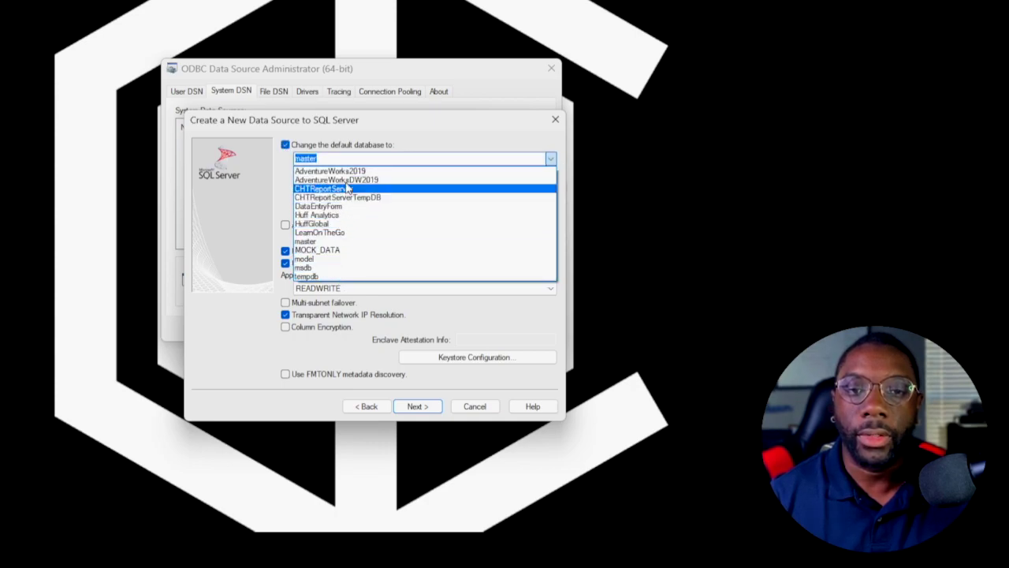
{"action": "left_click", "coordinate": [286, 146]}
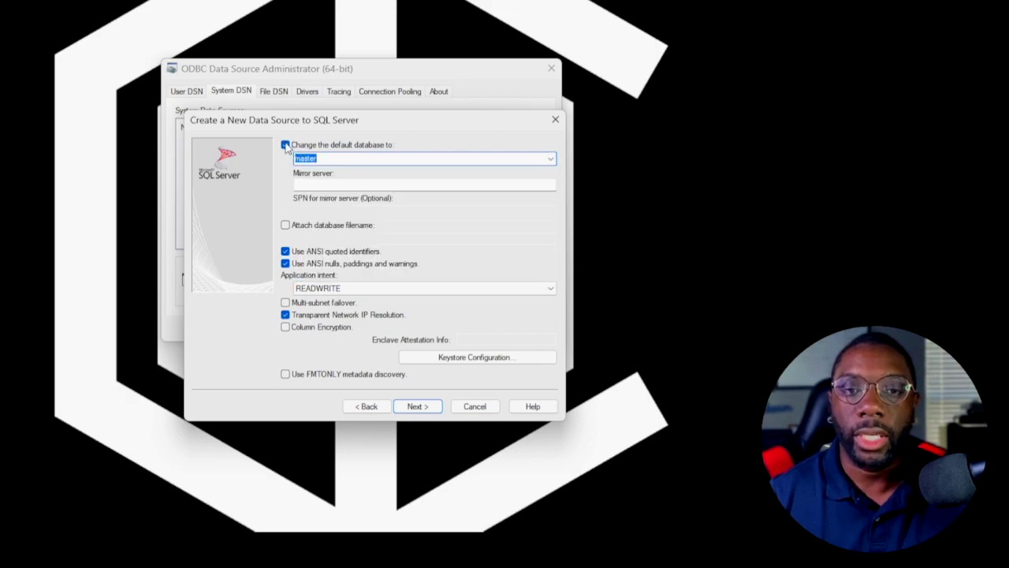
{"action": "left_click", "coordinate": [285, 145]}
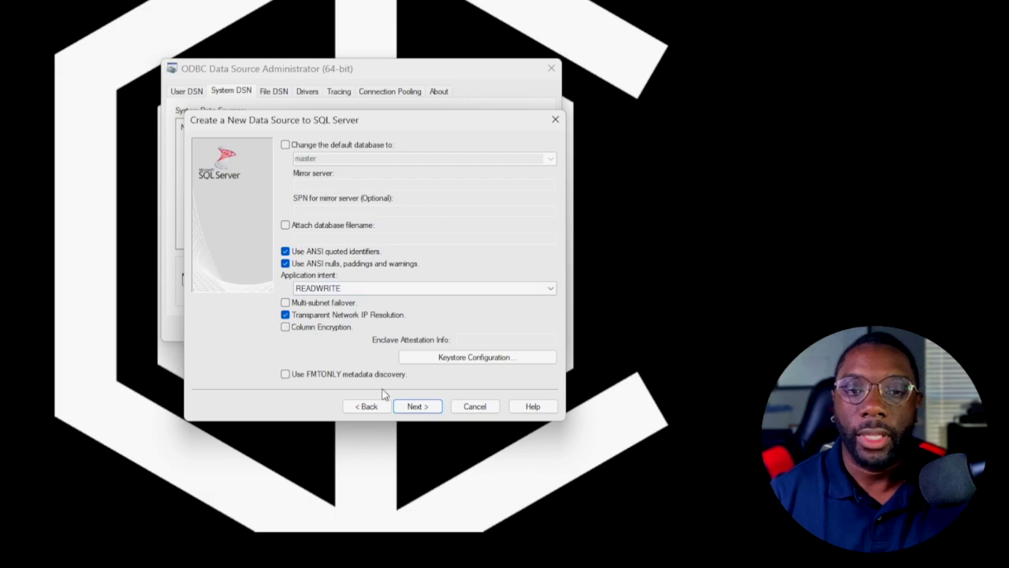
{"action": "left_click", "coordinate": [421, 408]}
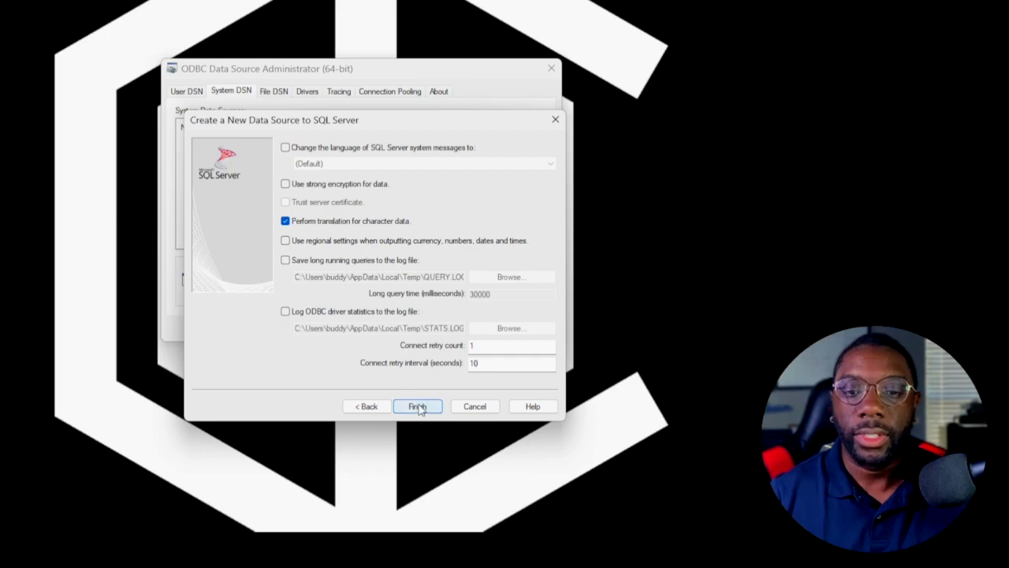
Step: Finish the wizard, test the ODBC Test connection, confirm the DSN and close the administrator
{"action": "left_click", "coordinate": [418, 406]}
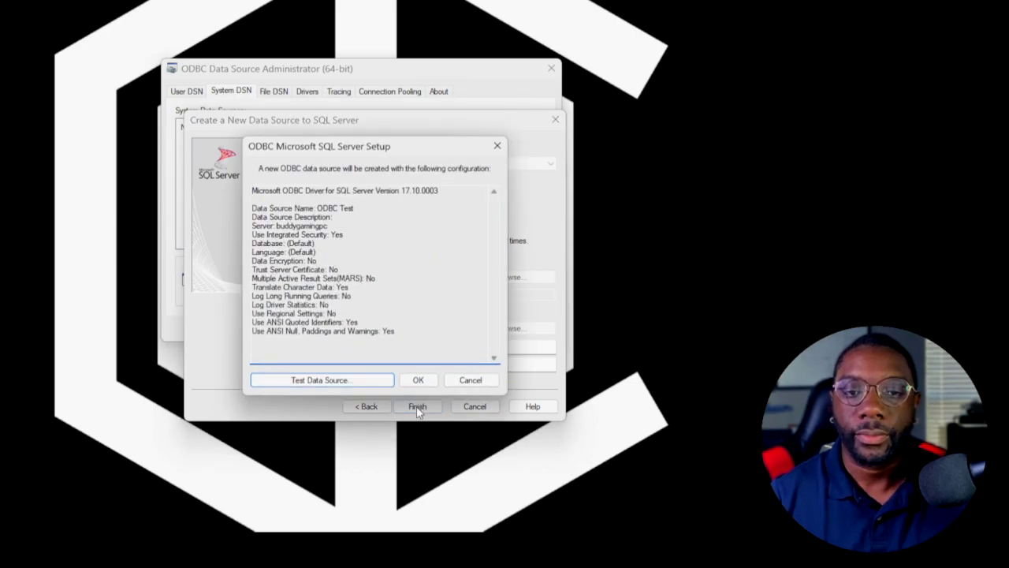
{"action": "left_click", "coordinate": [352, 384]}
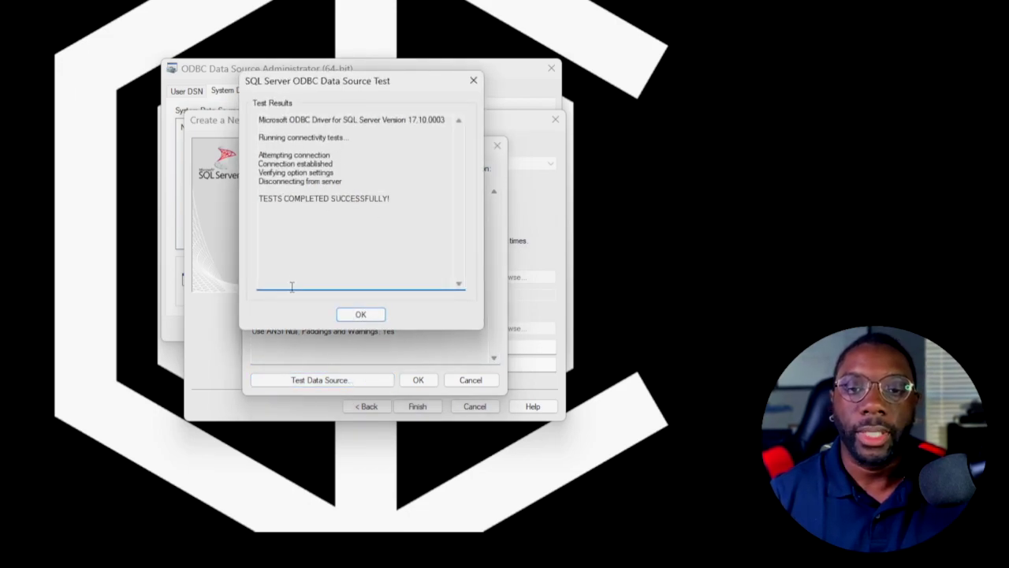
{"action": "left_click", "coordinate": [360, 314]}
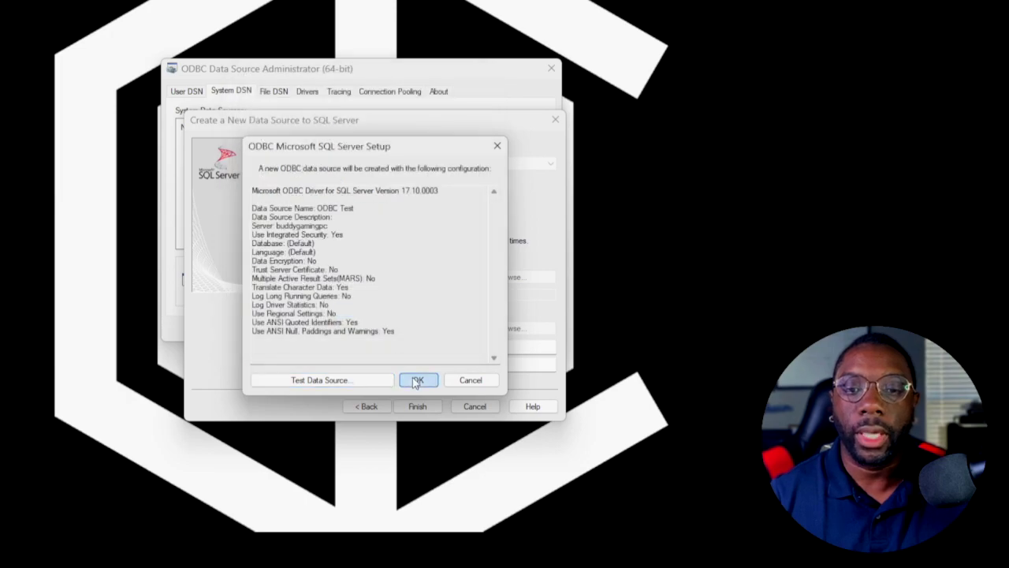
{"action": "left_click", "coordinate": [416, 380]}
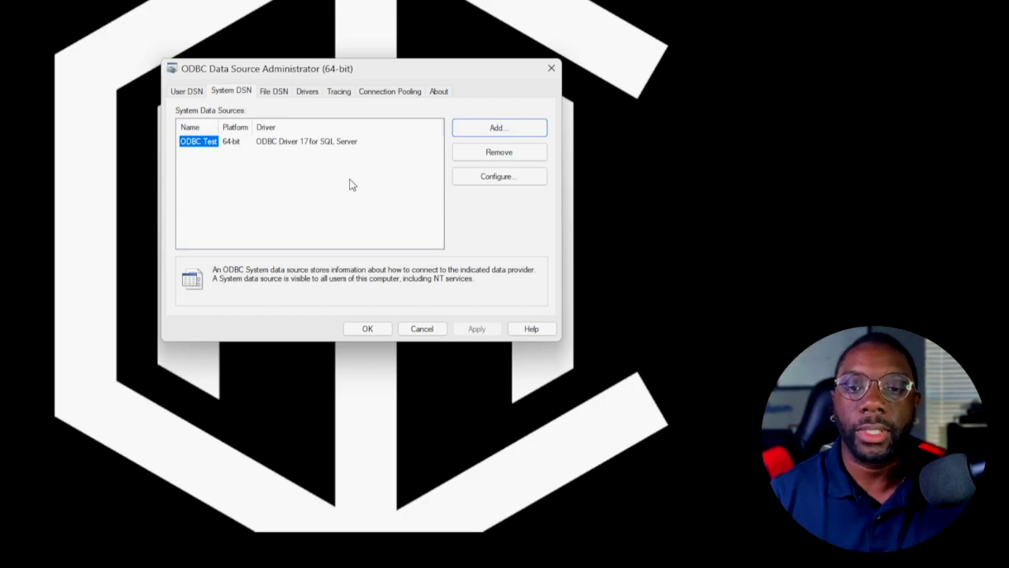
{"action": "left_click", "coordinate": [367, 328]}
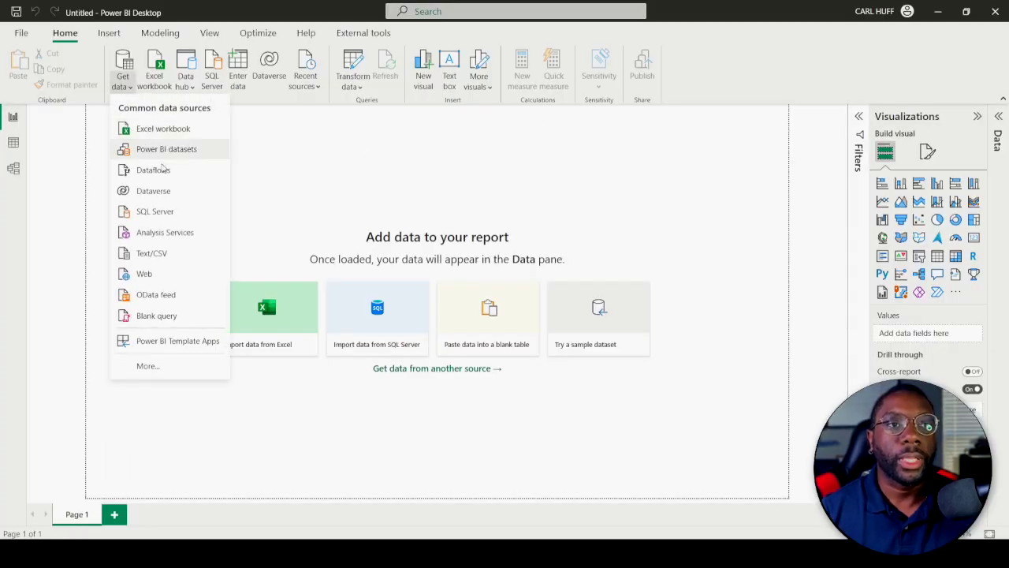
Step: Search Get Data for 'odbc' and connect with the ODBC connector
{"action": "left_click", "coordinate": [148, 366]}
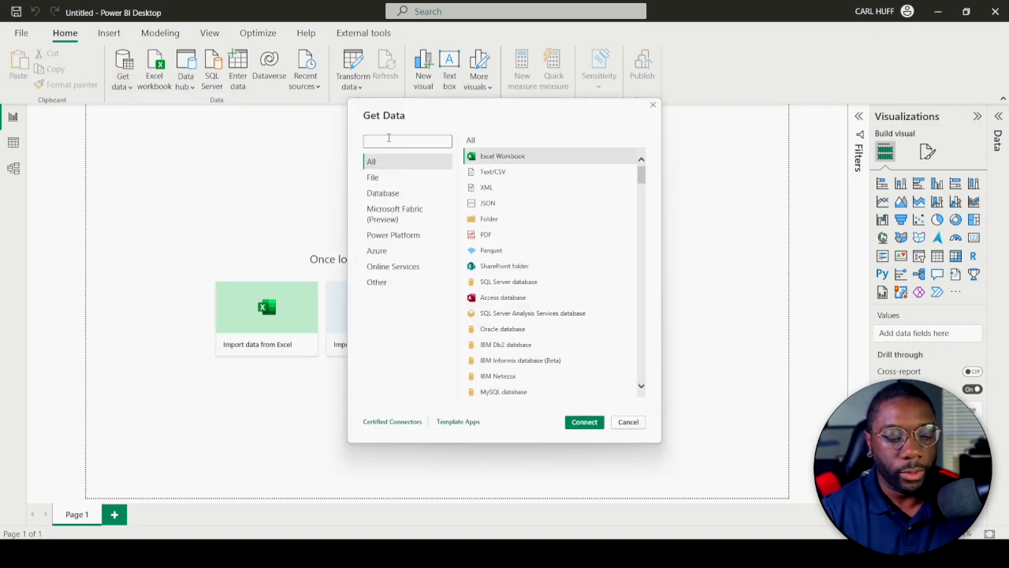
{"action": "type", "text": "odbc"}
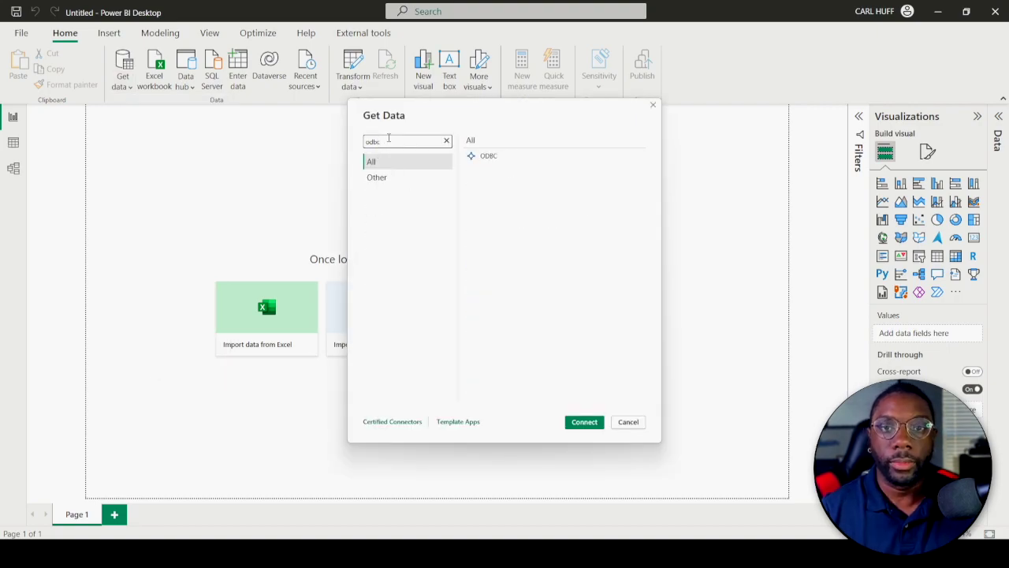
{"action": "left_click", "coordinate": [495, 163]}
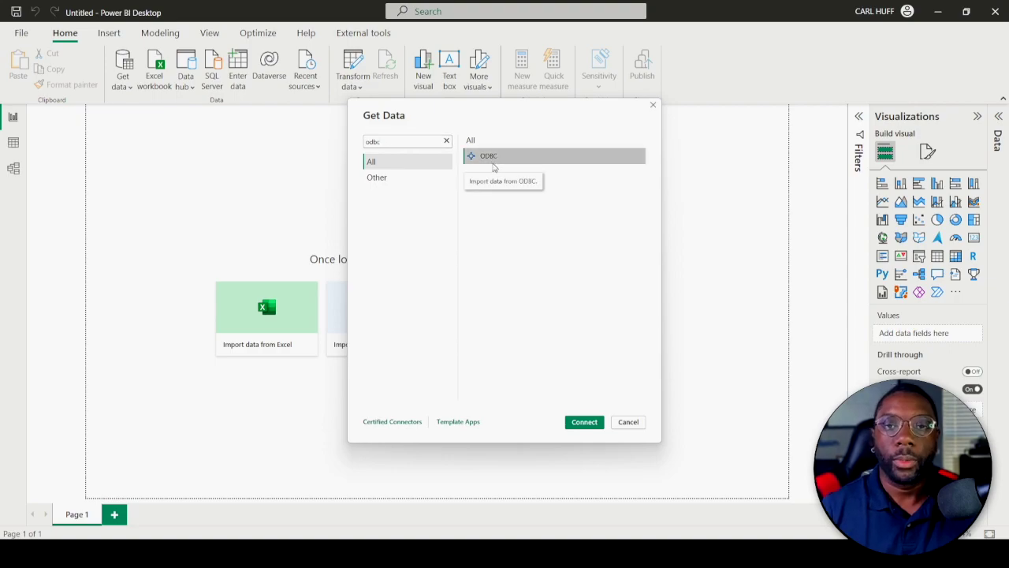
{"action": "left_click", "coordinate": [583, 423]}
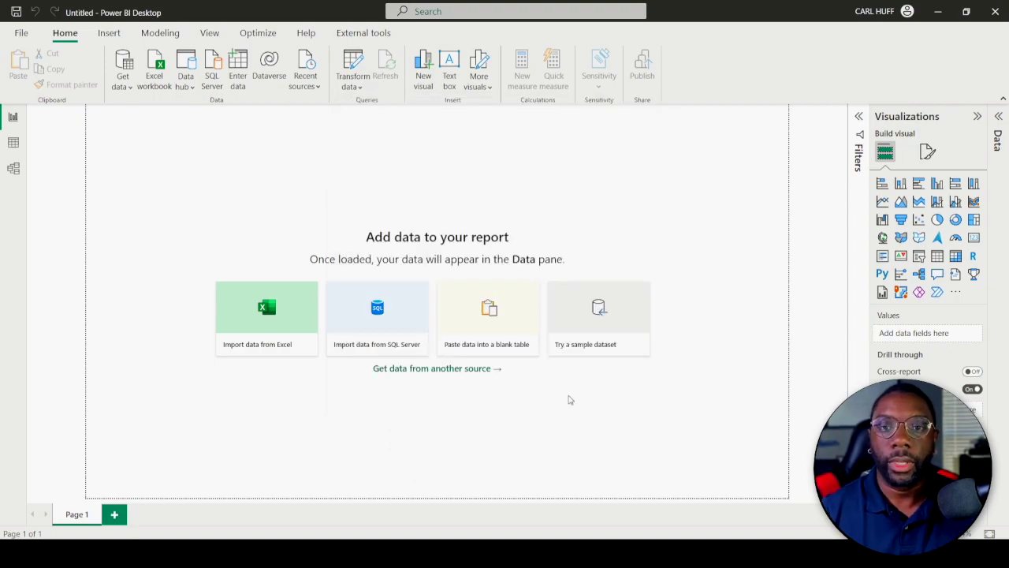
Step: Choose the ODBC Test DSN and connect using current Windows credentials
{"action": "left_click", "coordinate": [452, 261]}
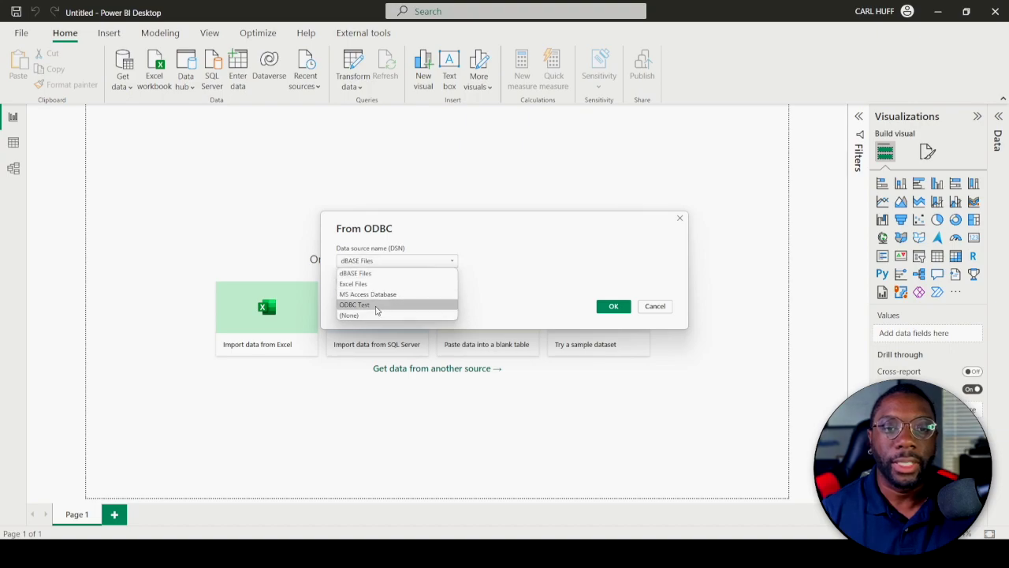
{"action": "left_click", "coordinate": [375, 306]}
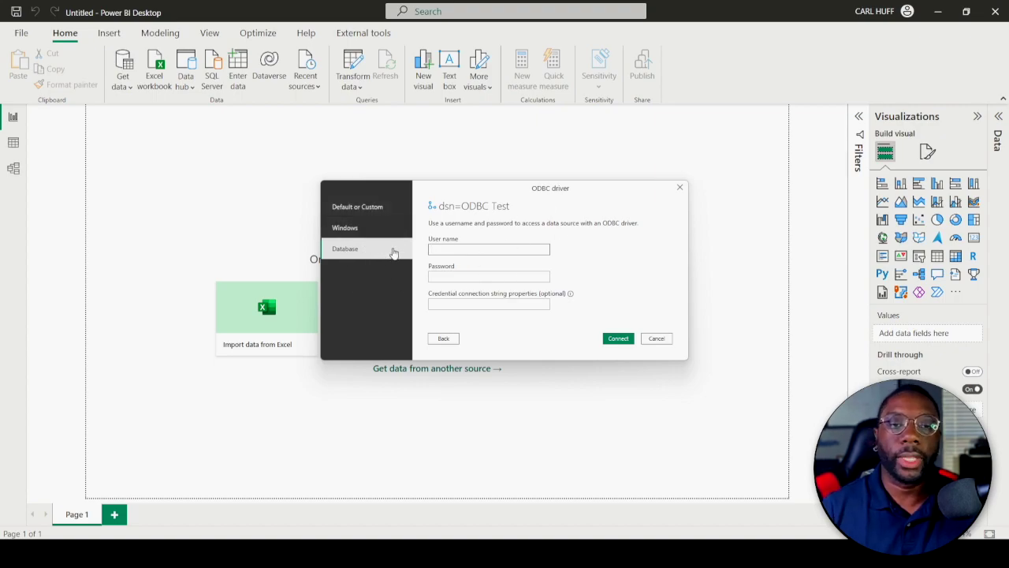
{"action": "key", "text": "Tab"}
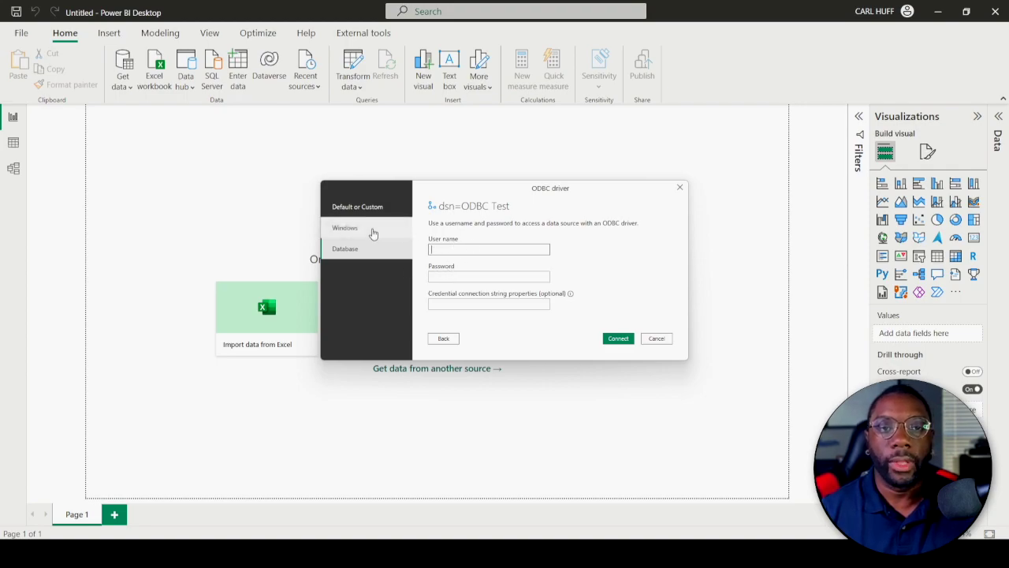
{"action": "left_click", "coordinate": [373, 230]}
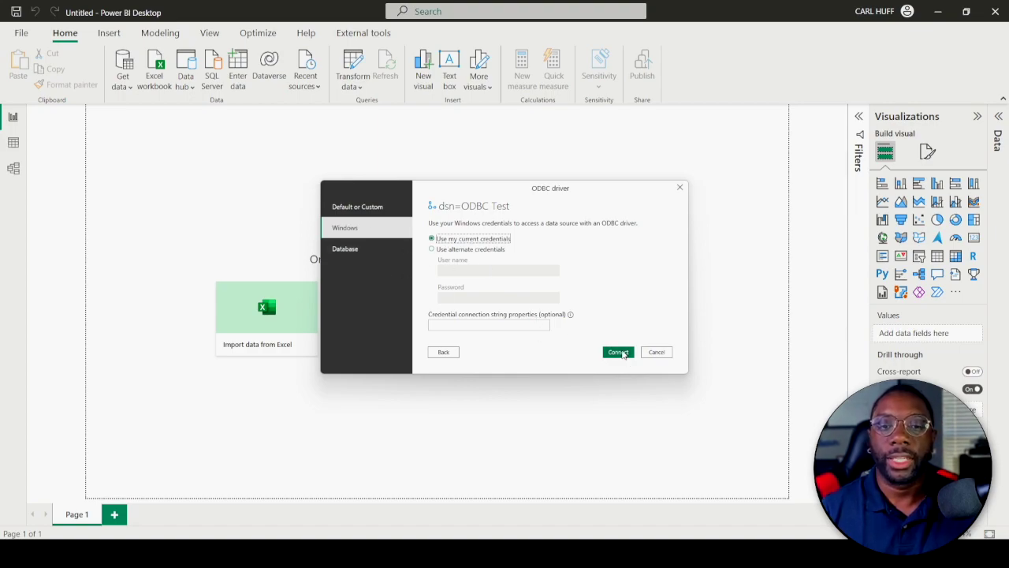
{"action": "left_click", "coordinate": [620, 352]}
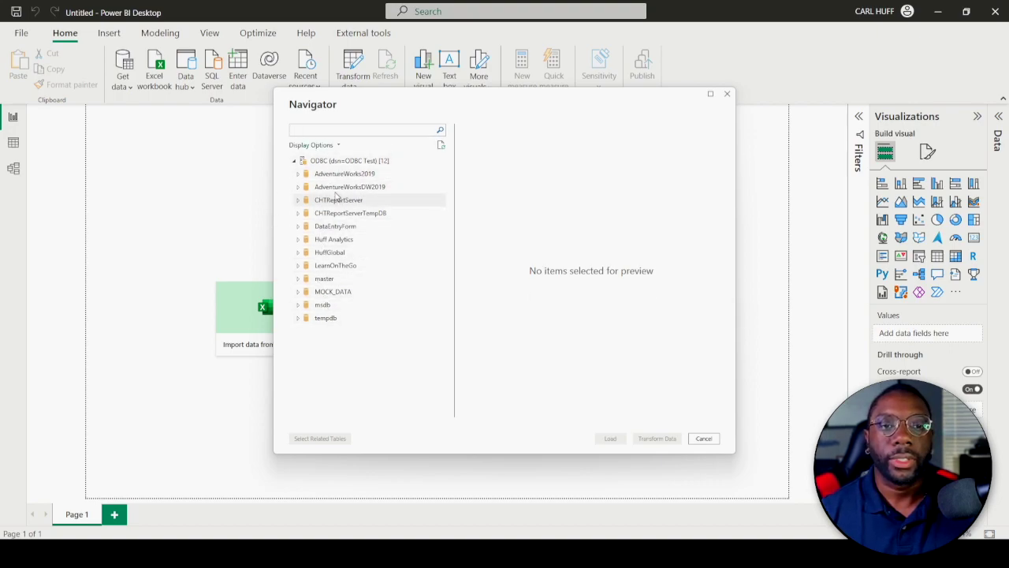
Step: Load the Customer and Sales tables from HuffGlobal > dbo in the Navigator
{"action": "left_click", "coordinate": [299, 253]}
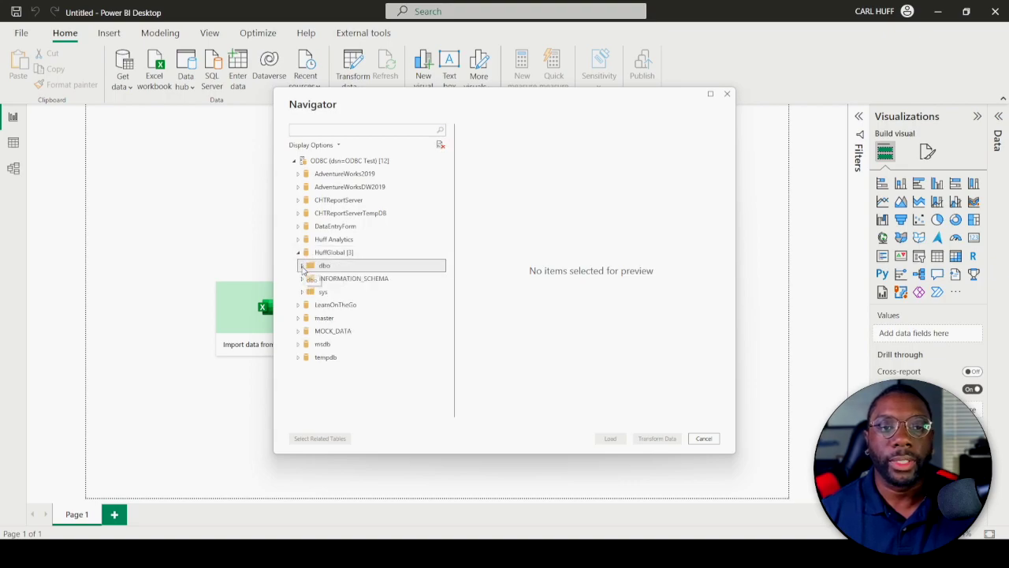
{"action": "left_click", "coordinate": [302, 265]}
{"action": "left_click", "coordinate": [314, 278]}
{"action": "left_click", "coordinate": [314, 292]}
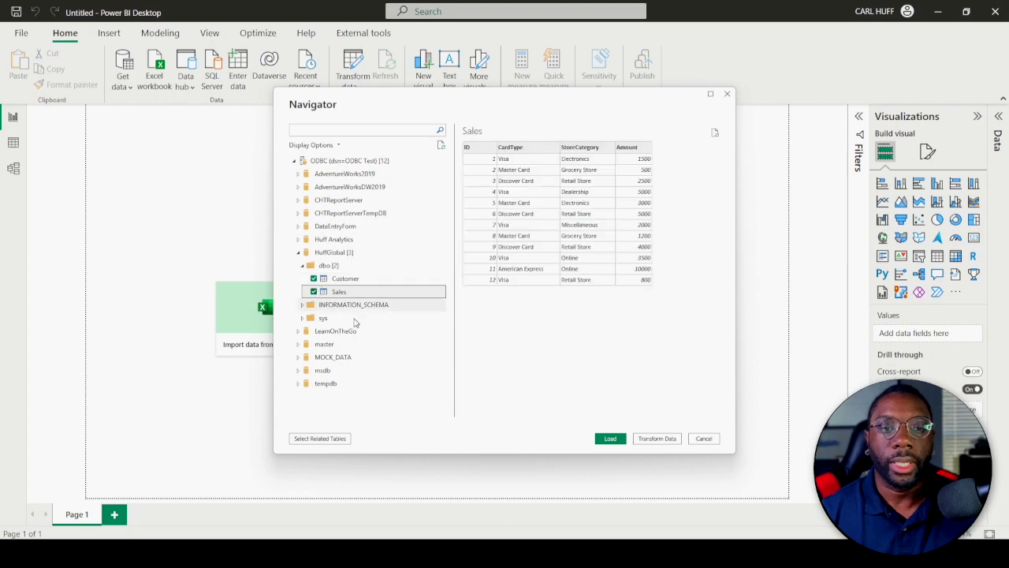
{"action": "left_click", "coordinate": [610, 439]}
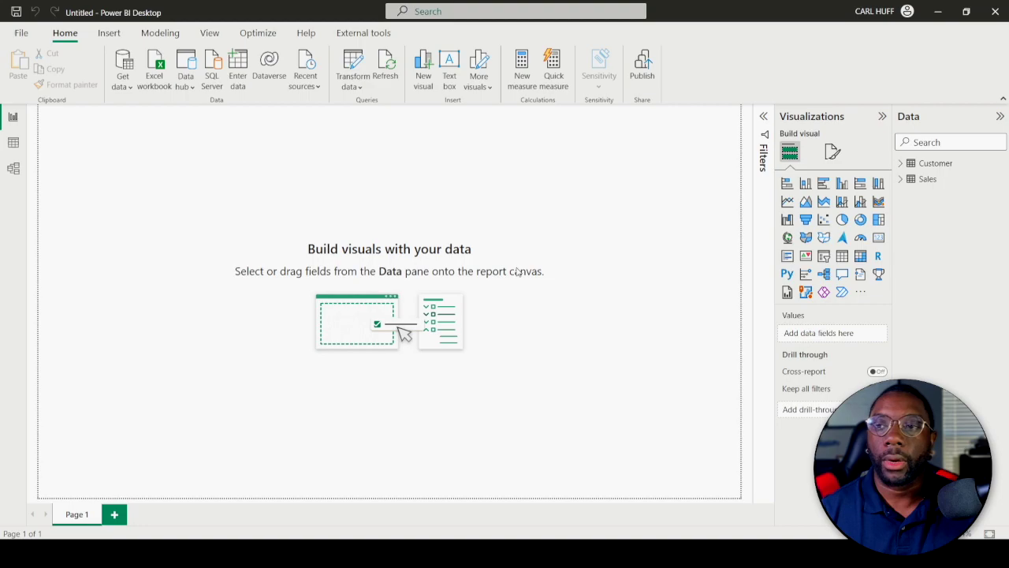
Step: Tick Customer's FirstName, LastName and State fields to build a table visual
{"action": "left_click", "coordinate": [902, 165]}
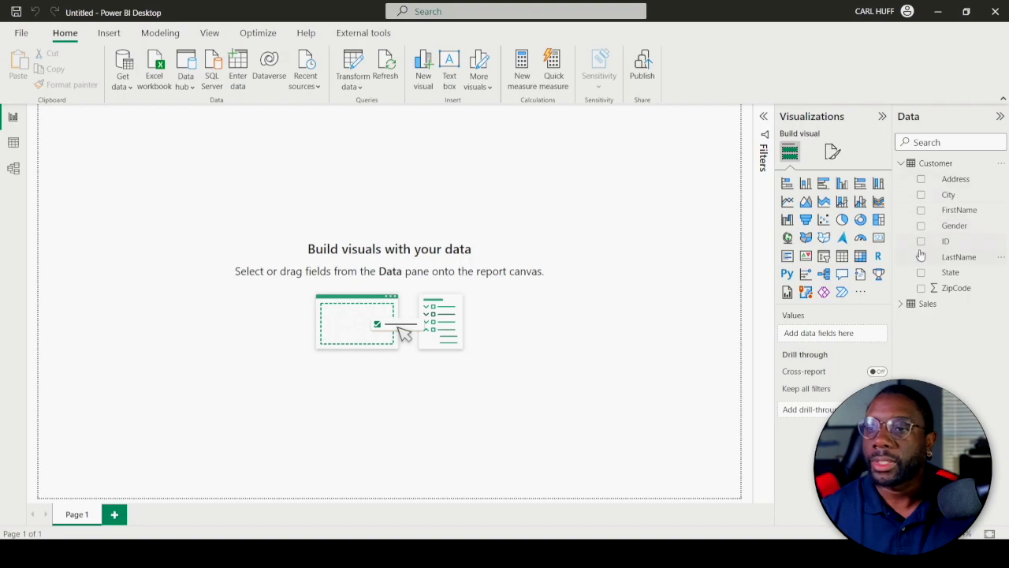
{"action": "left_click", "coordinate": [920, 210]}
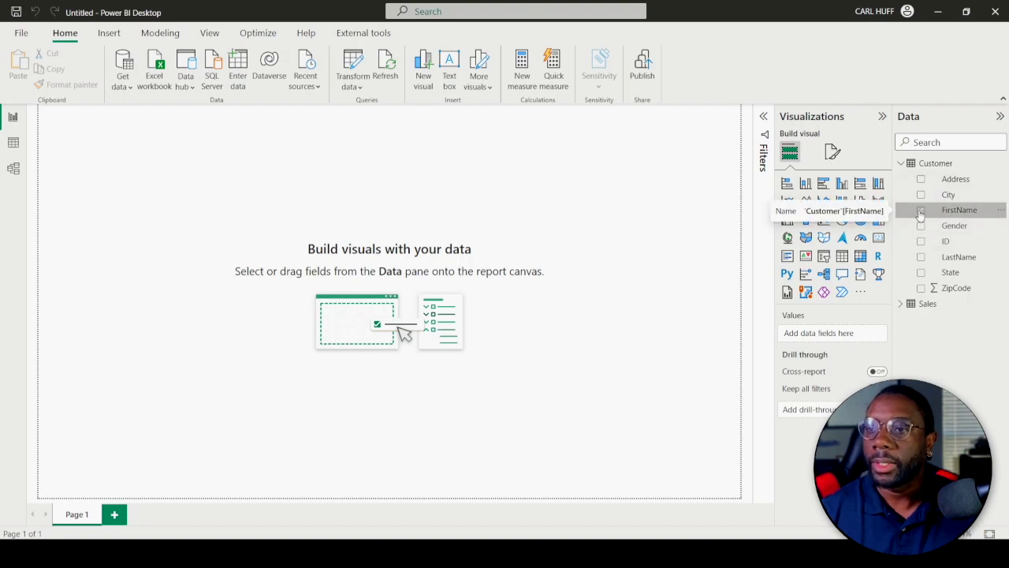
{"action": "left_click", "coordinate": [921, 258]}
{"action": "left_click", "coordinate": [921, 272]}
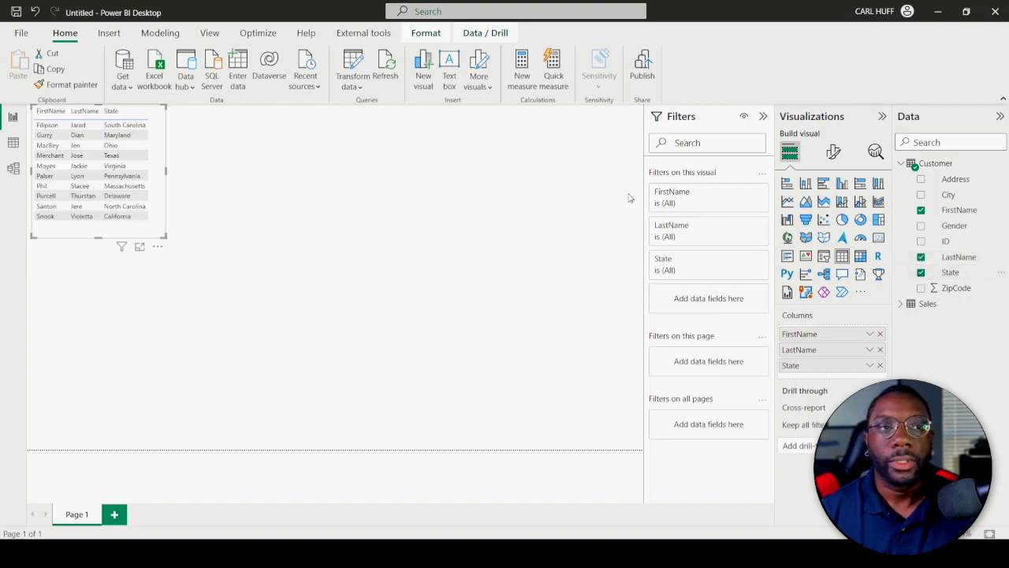